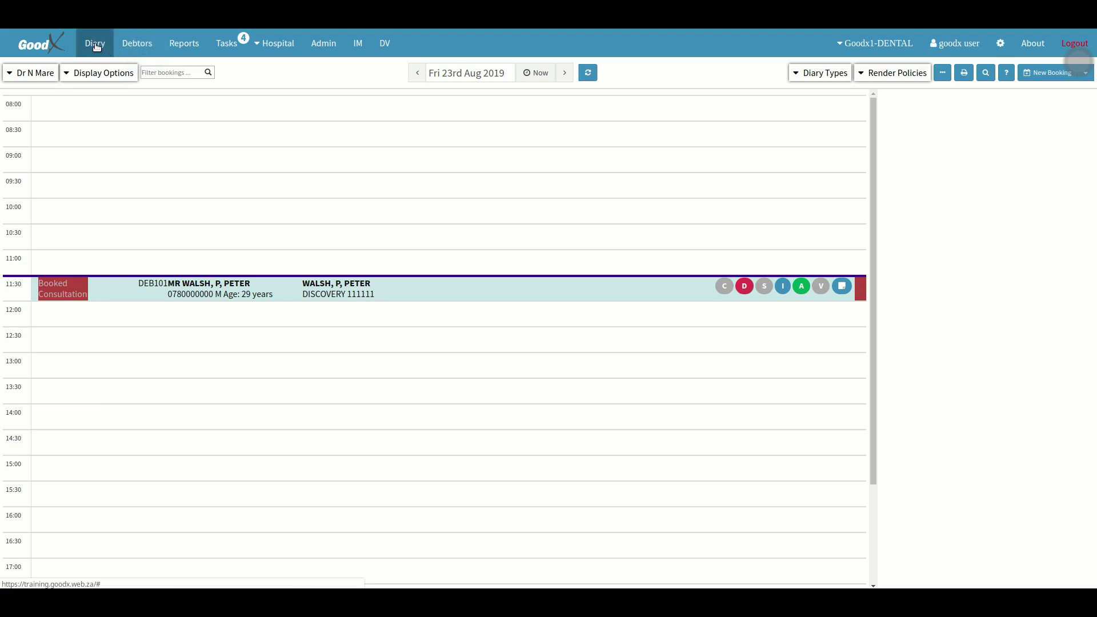
# - From the booked patient's details, open the clinical record's Dentist Periodontal Chart
pyautogui.click(592, 298)
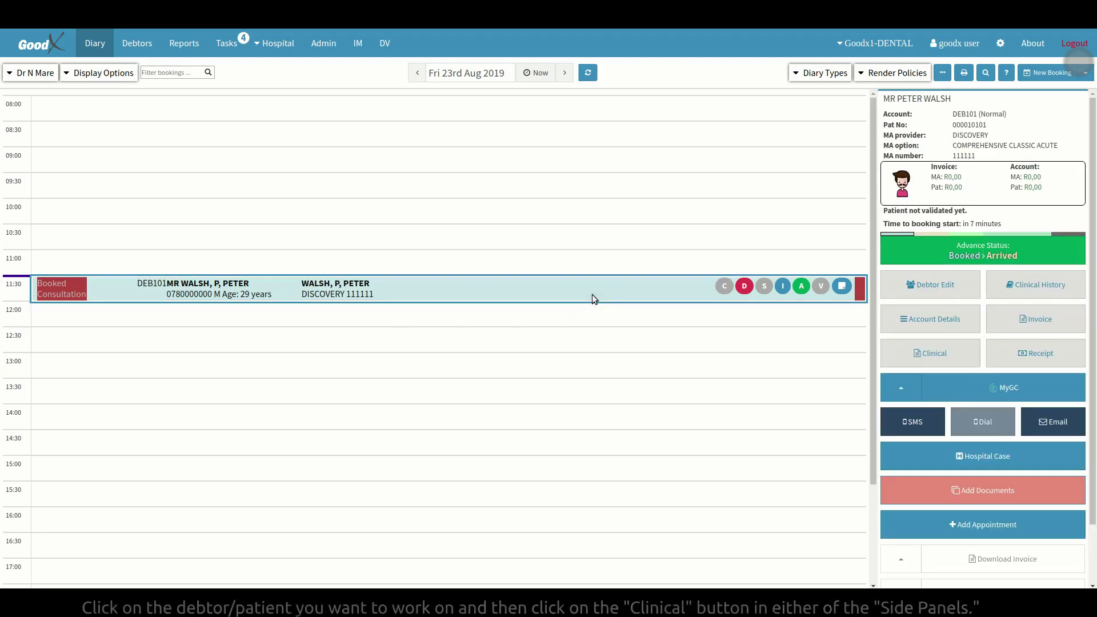
pyautogui.click(974, 364)
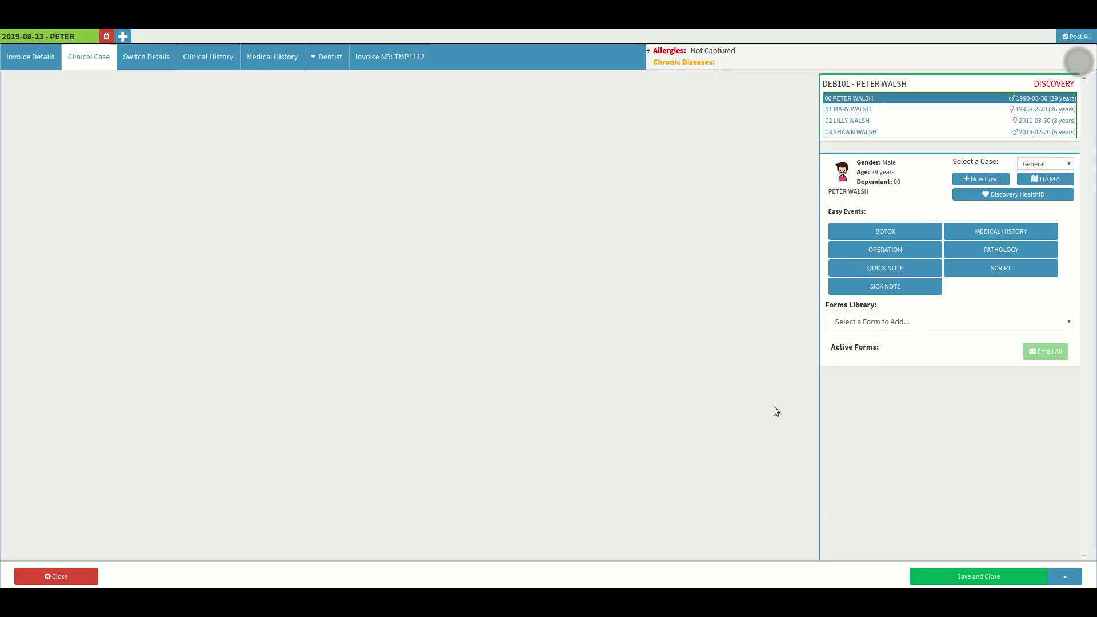
pyautogui.click(331, 67)
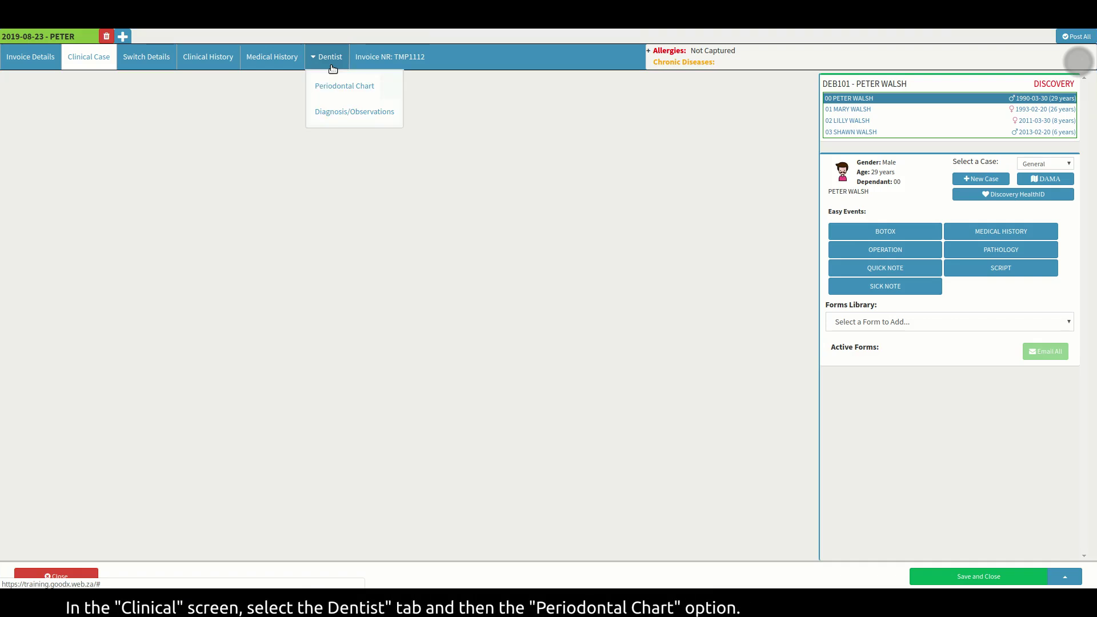
pyautogui.click(338, 96)
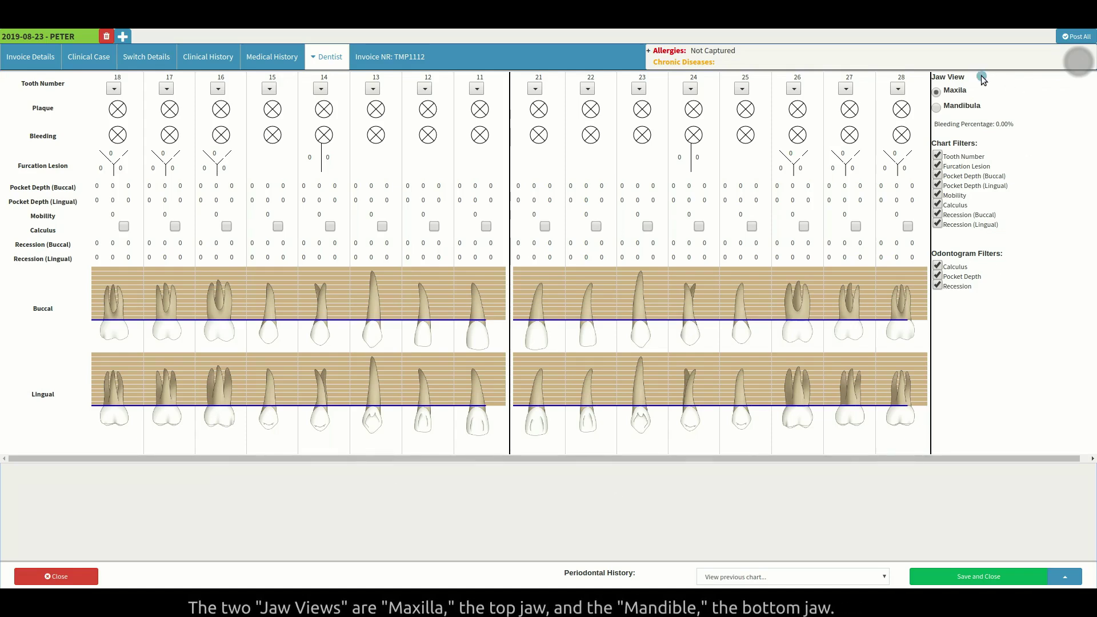
pyautogui.click(973, 109)
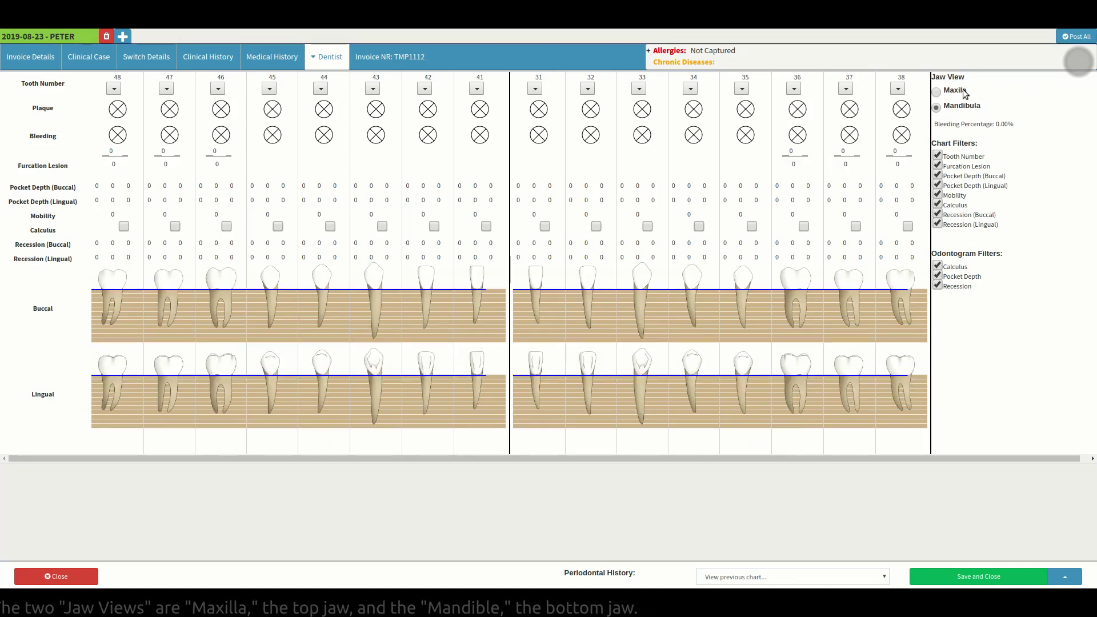
pyautogui.click(964, 93)
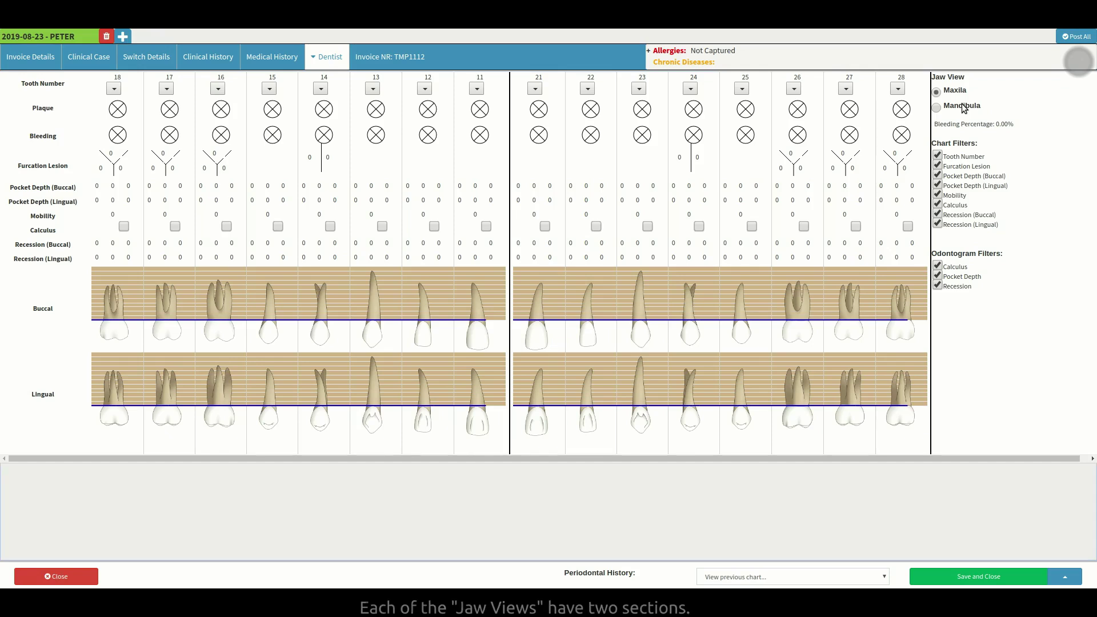
pyautogui.click(963, 107)
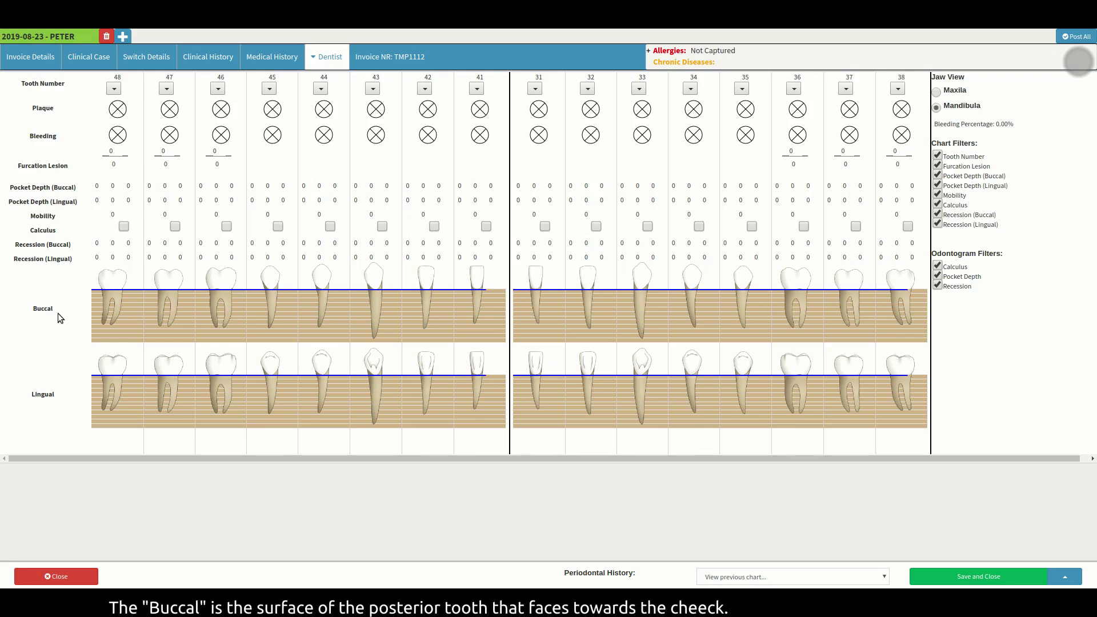
pyautogui.click(60, 400)
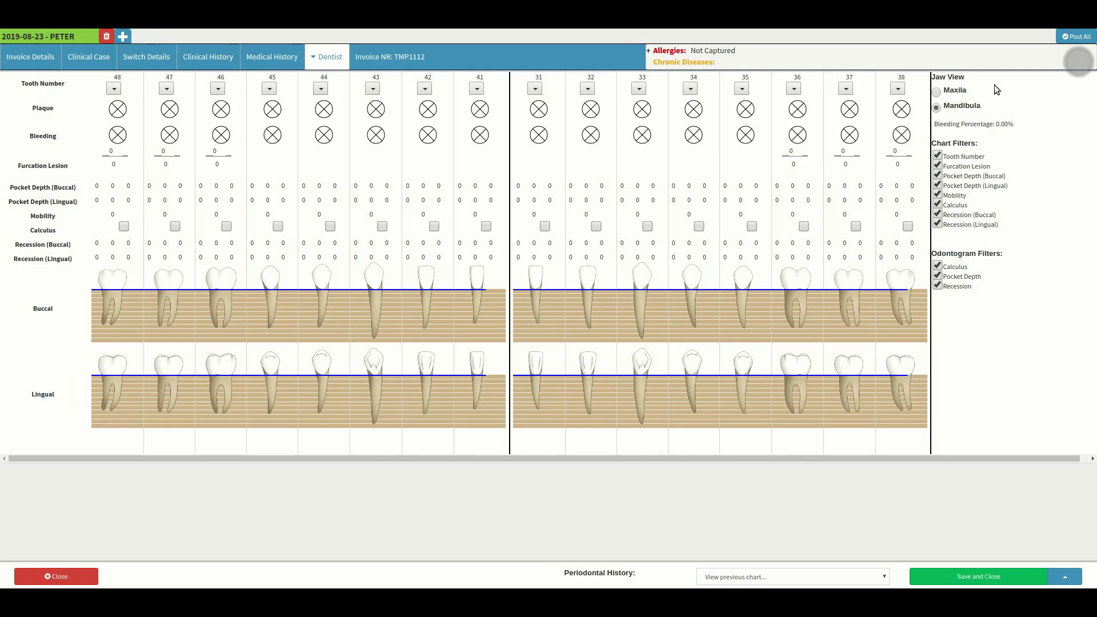
pyautogui.click(958, 93)
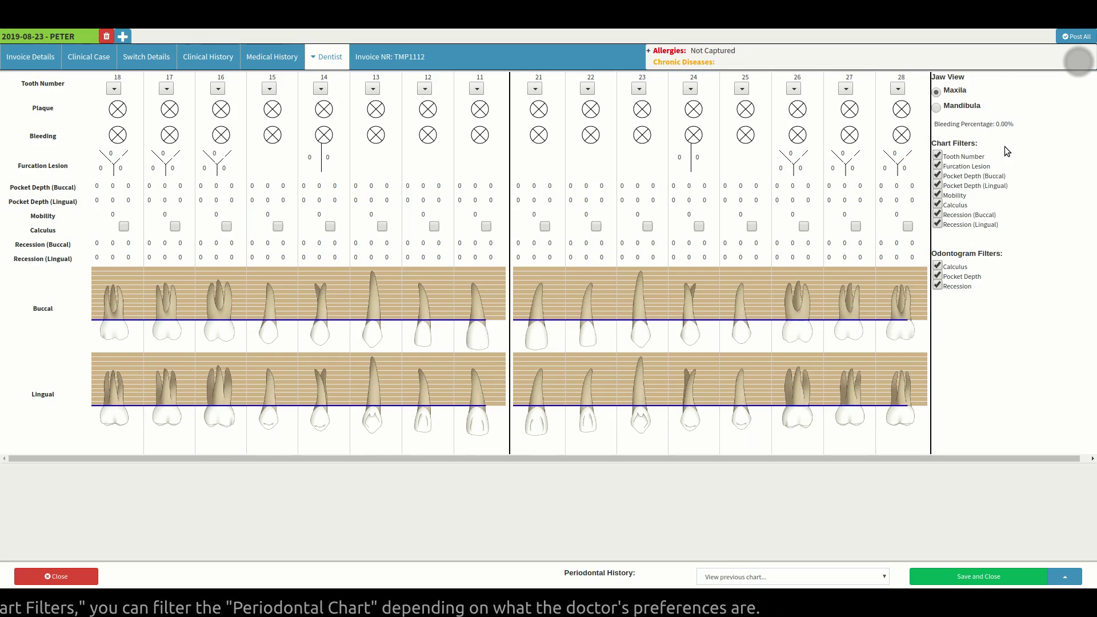
pyautogui.click(937, 156)
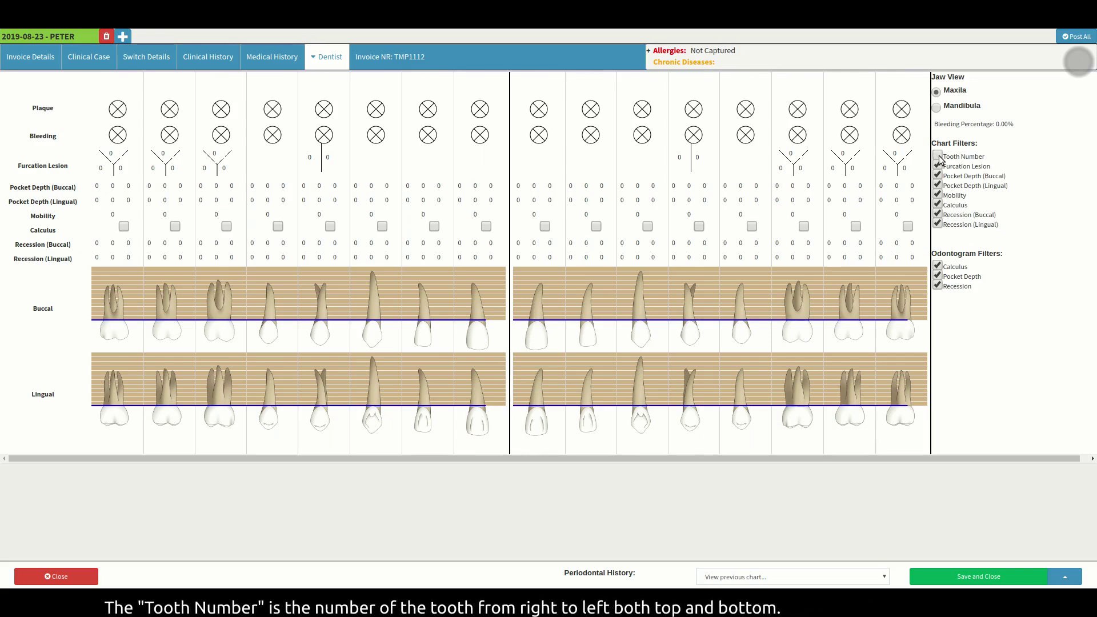
pyautogui.click(937, 155)
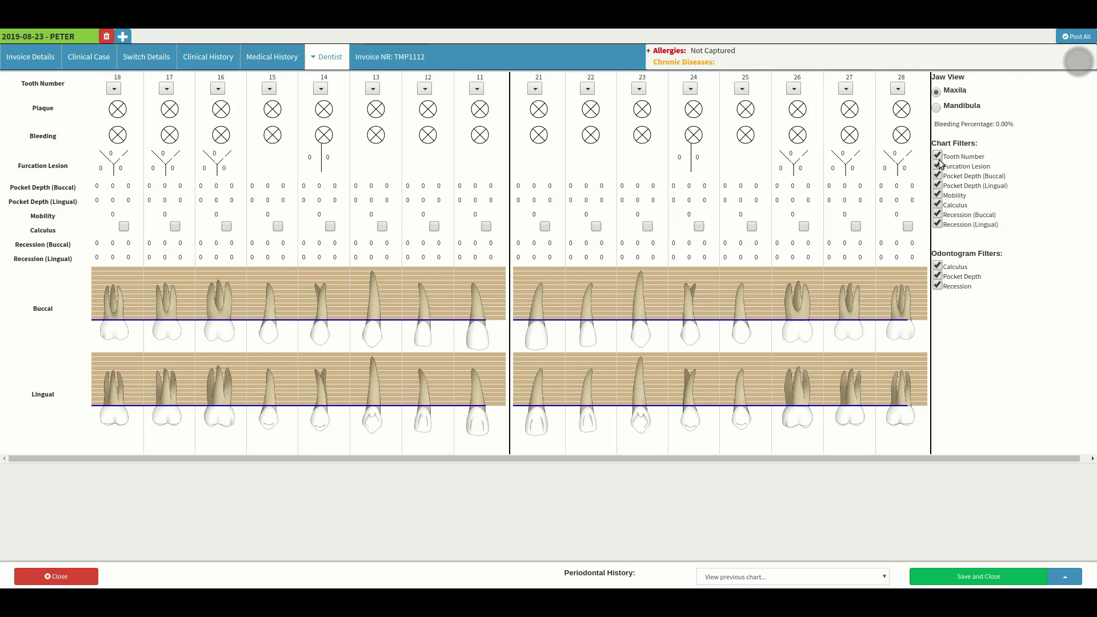
pyautogui.click(938, 166)
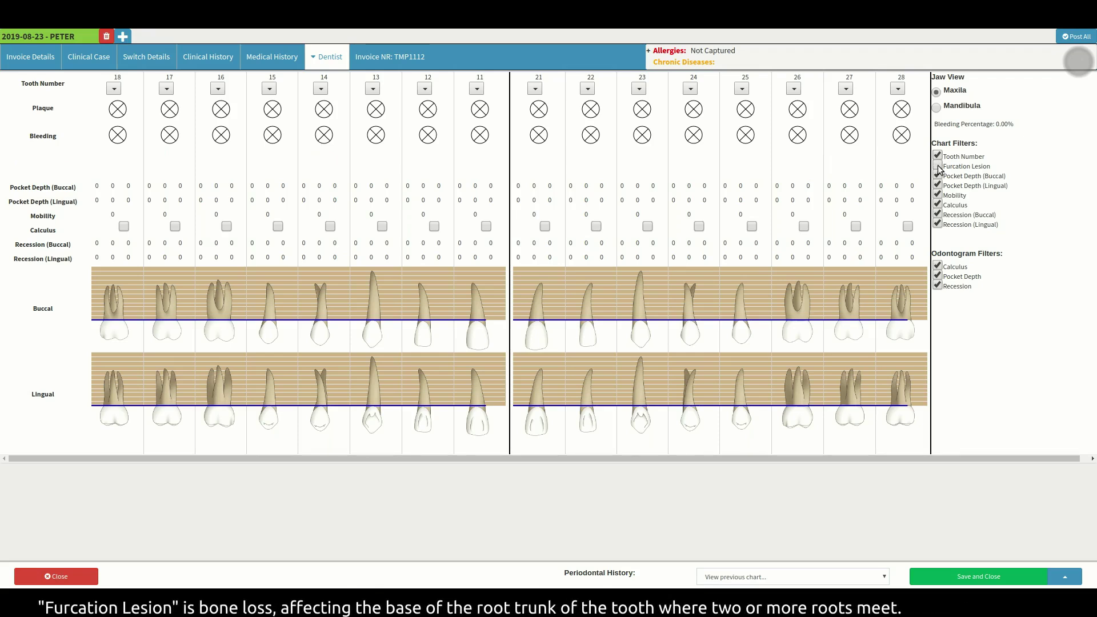
pyautogui.click(938, 166)
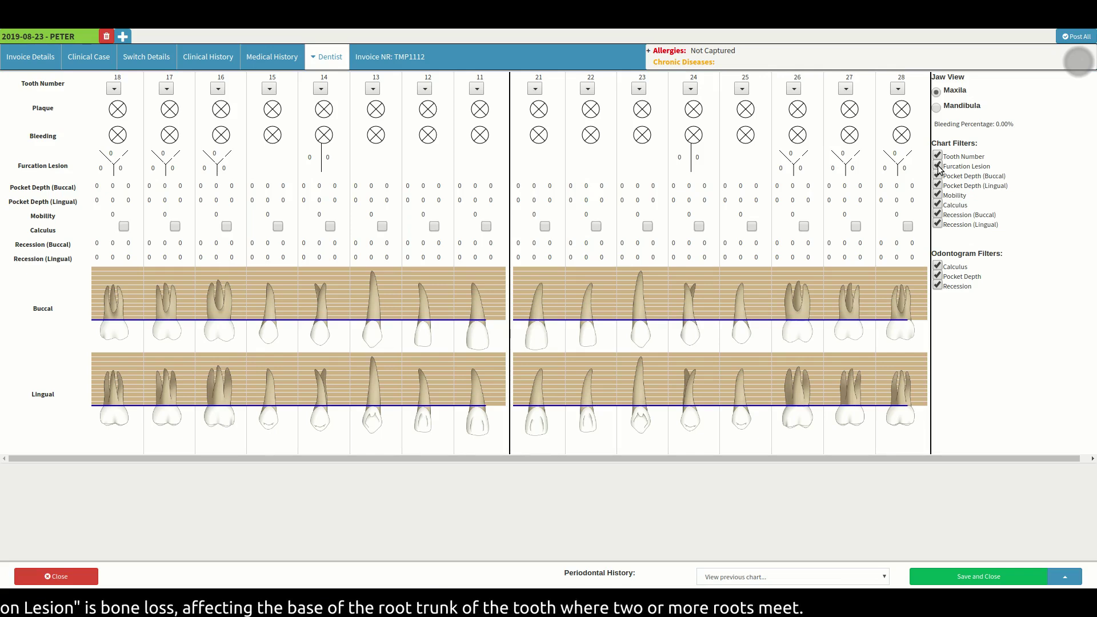
pyautogui.click(938, 166)
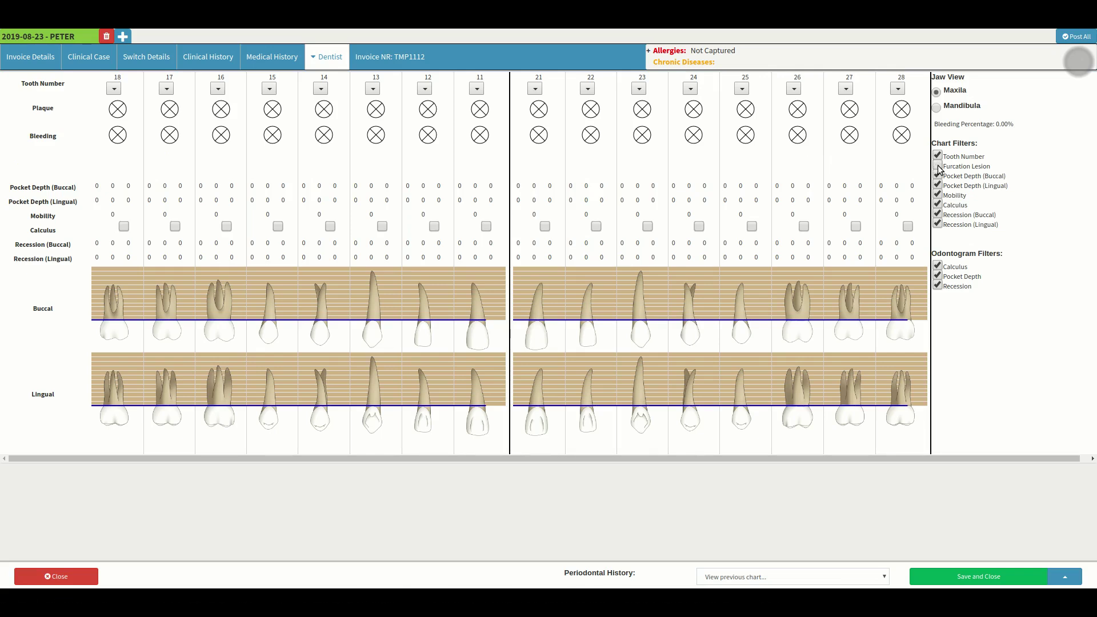
pyautogui.click(938, 166)
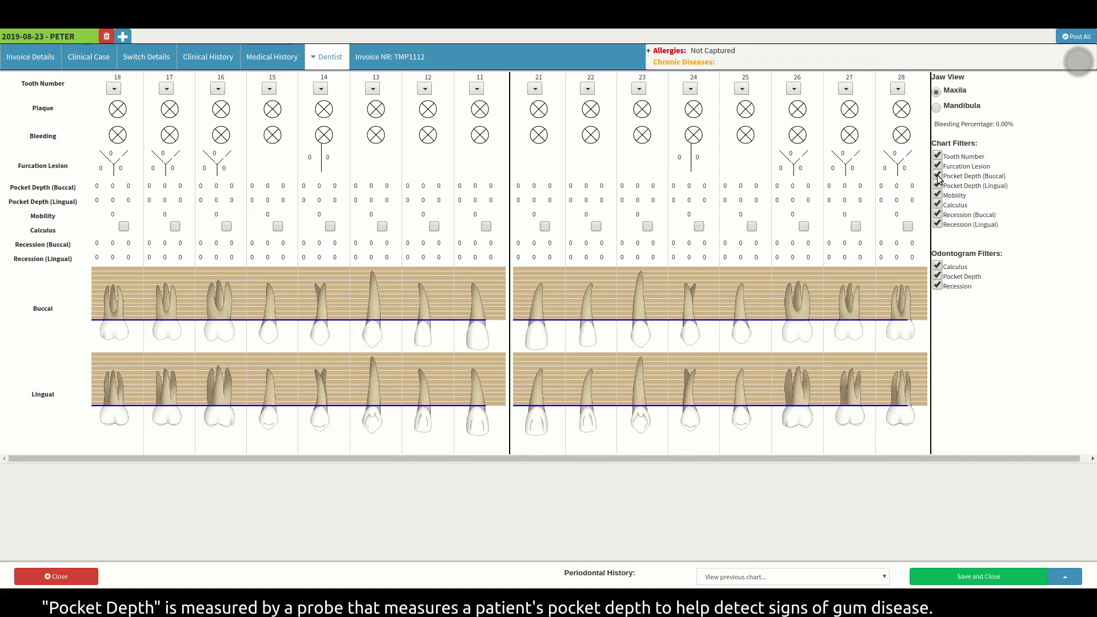
pyautogui.click(937, 176)
pyautogui.click(937, 176)
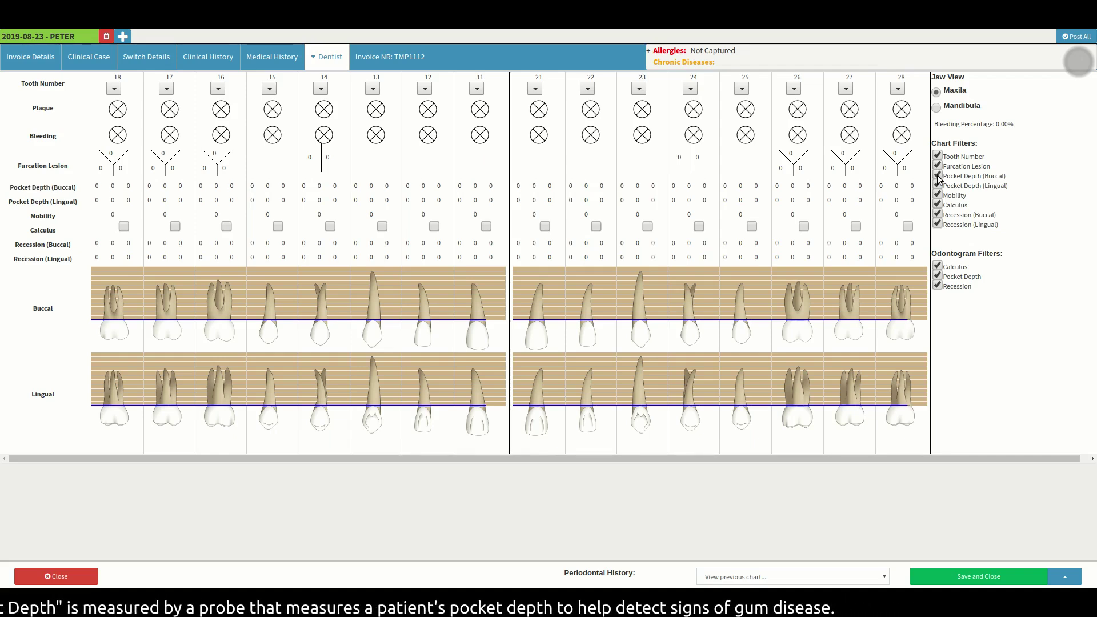
pyautogui.click(937, 186)
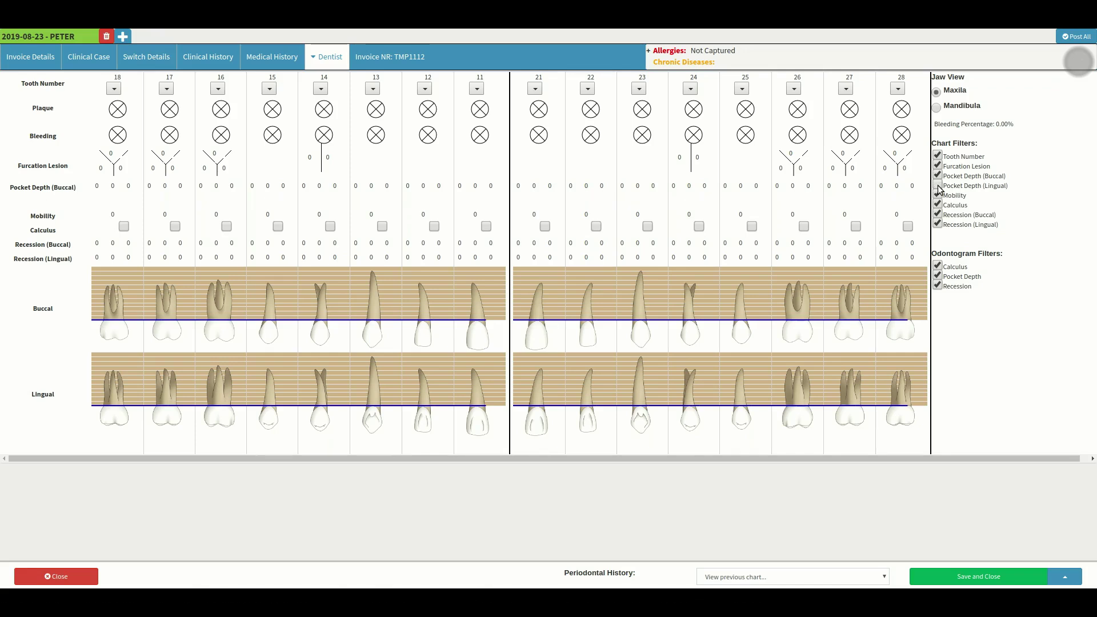
pyautogui.click(939, 187)
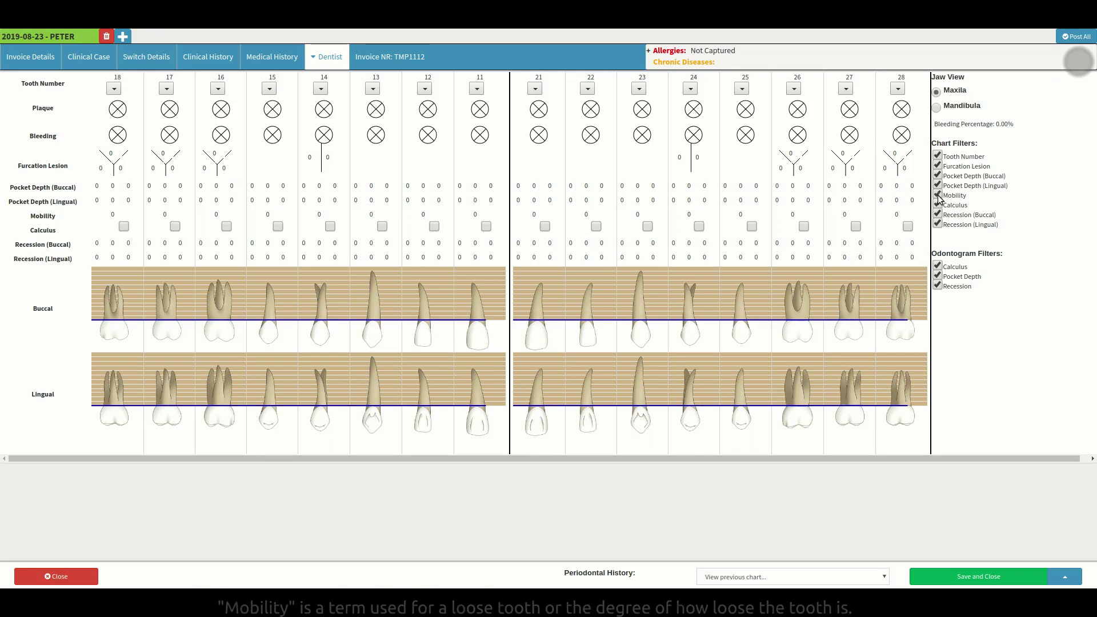
pyautogui.click(937, 195)
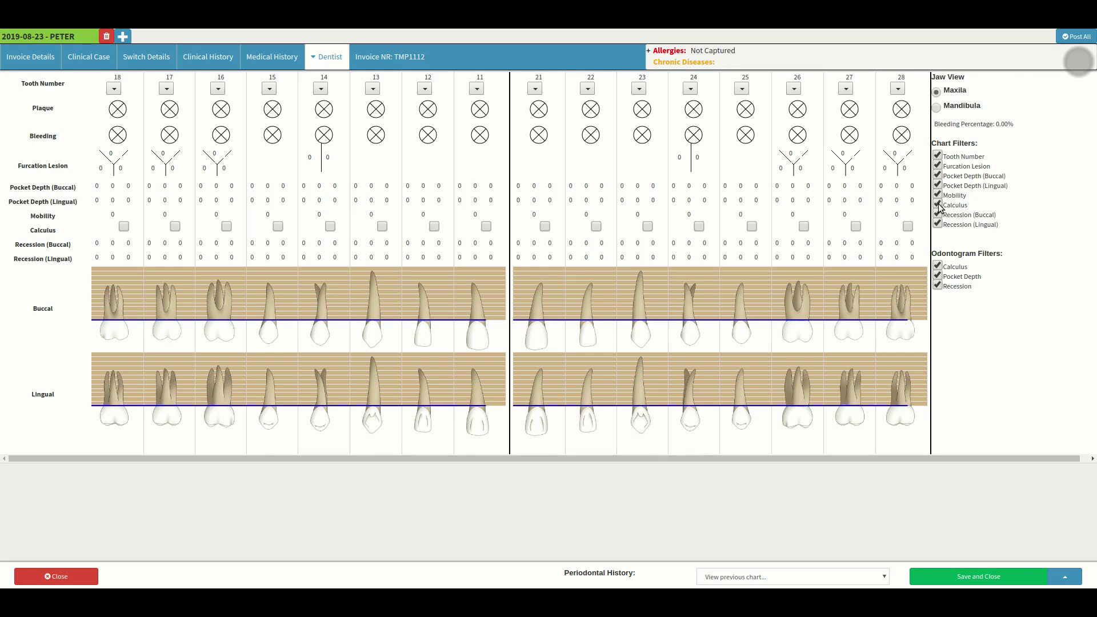
pyautogui.click(939, 207)
pyautogui.click(939, 208)
pyautogui.click(940, 216)
pyautogui.click(939, 216)
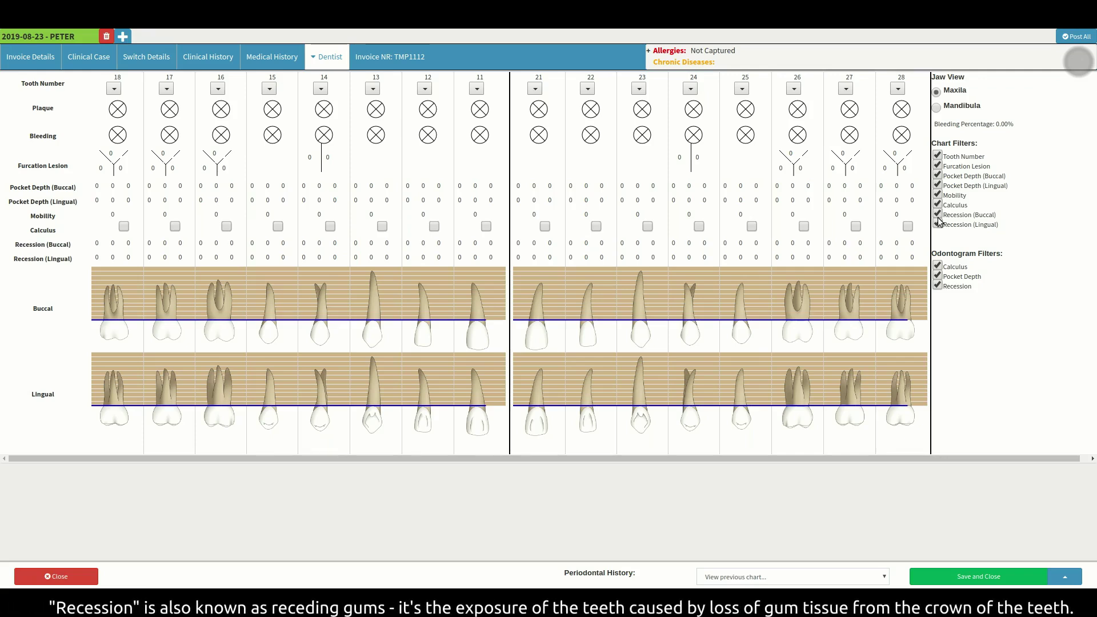
pyautogui.click(938, 224)
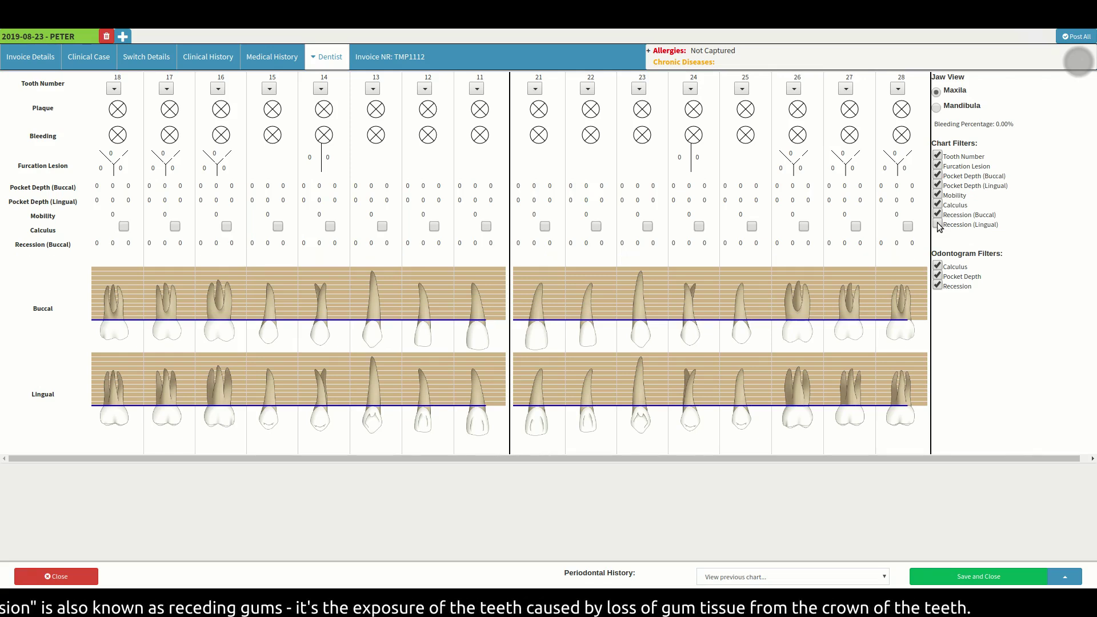
pyautogui.click(938, 224)
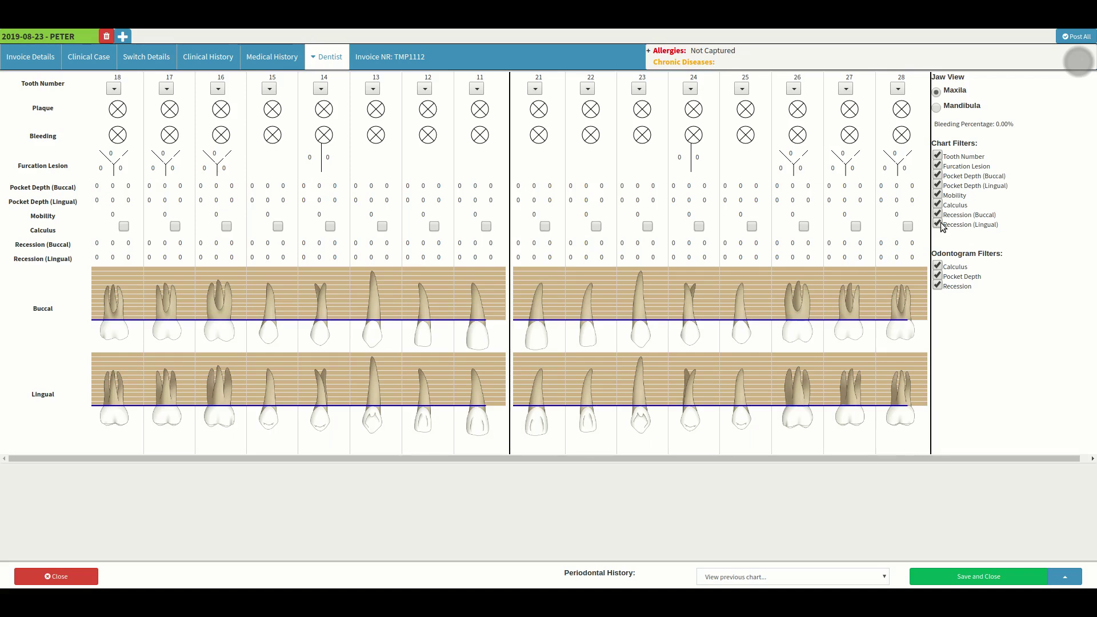
pyautogui.click(1021, 257)
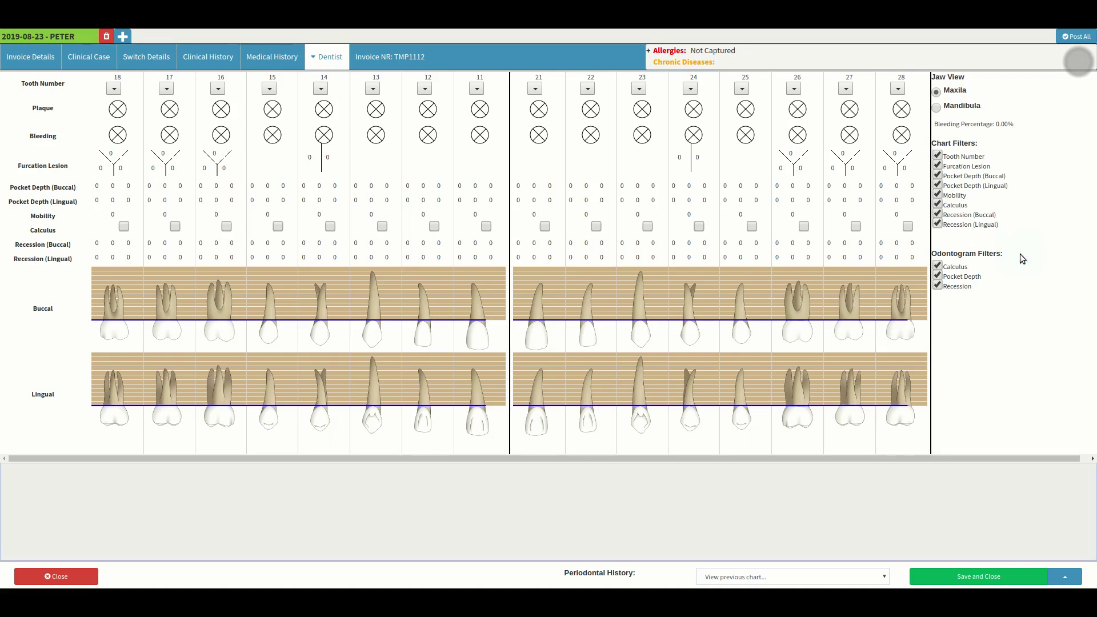
pyautogui.click(937, 267)
pyautogui.click(937, 276)
pyautogui.click(937, 286)
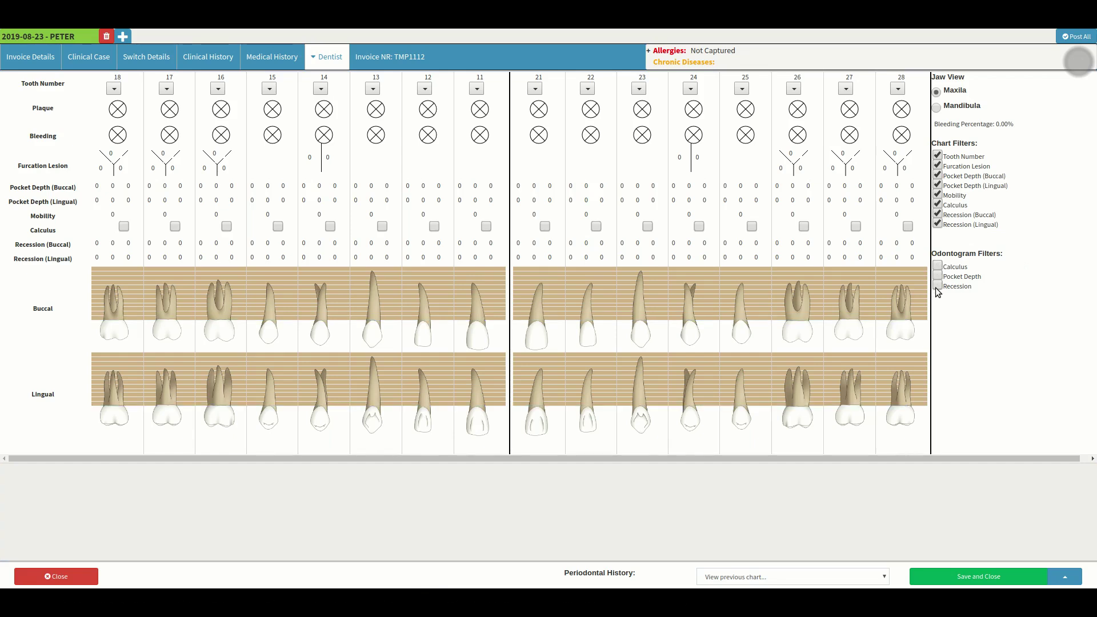
pyautogui.click(938, 276)
pyautogui.click(937, 285)
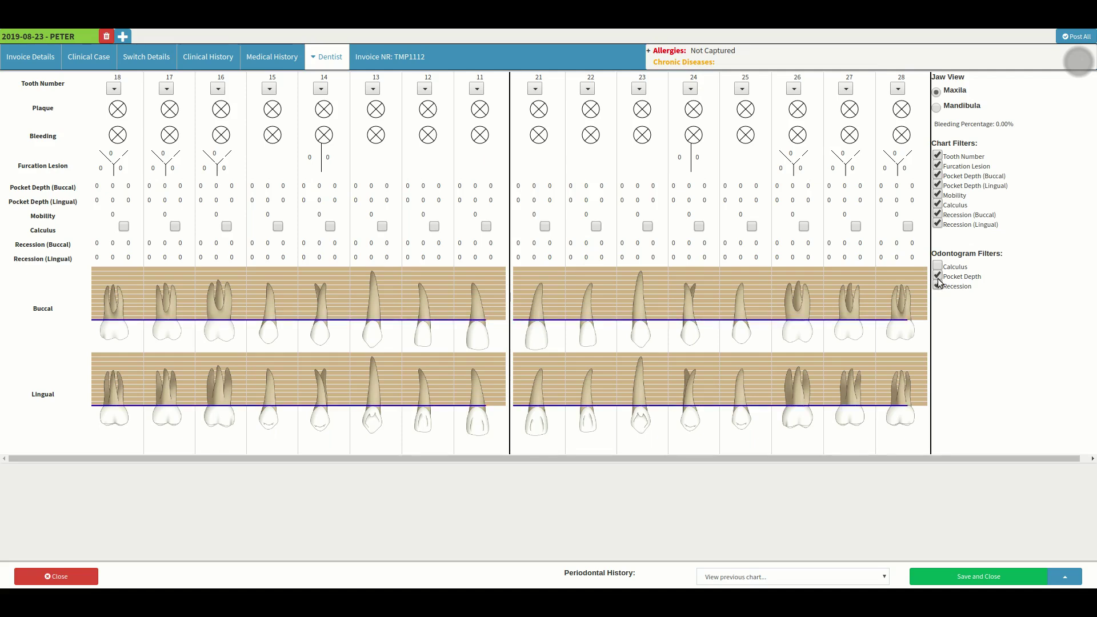
pyautogui.click(937, 266)
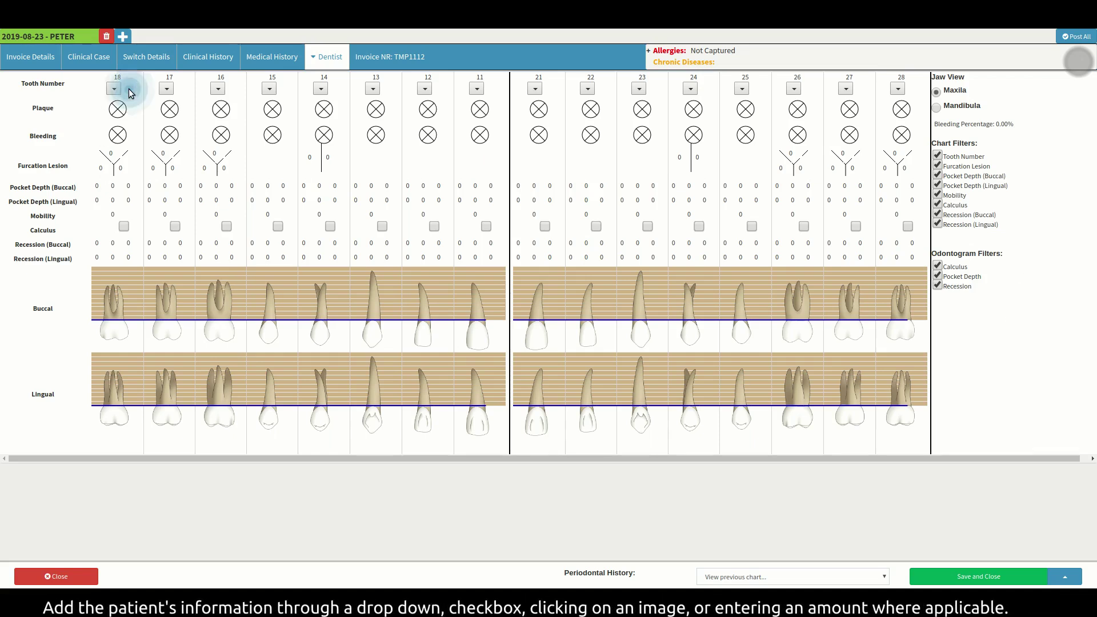
# - Mark upper-jaw tooth 18 as missing without gap, greying it out on the odontogram
pyautogui.click(129, 122)
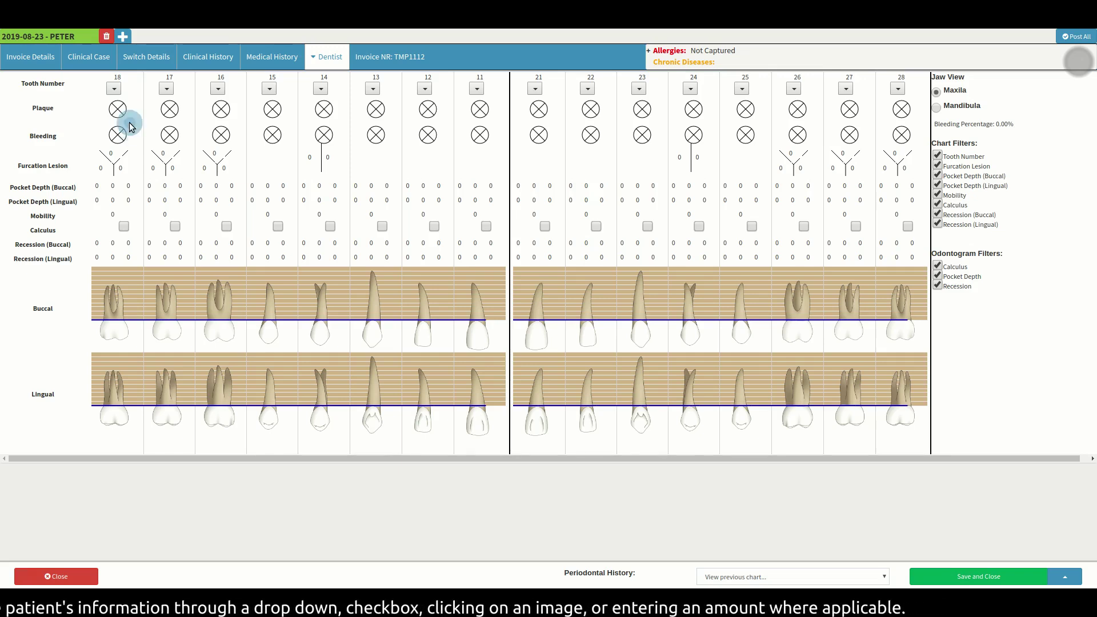
pyautogui.click(135, 166)
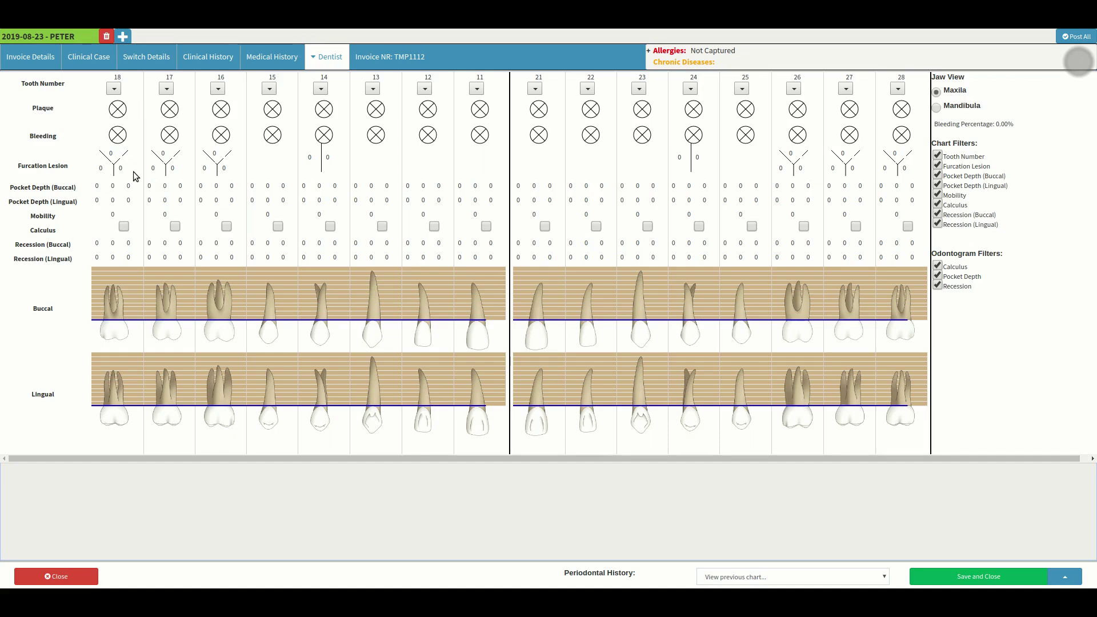
pyautogui.click(135, 197)
pyautogui.click(136, 230)
pyautogui.click(881, 127)
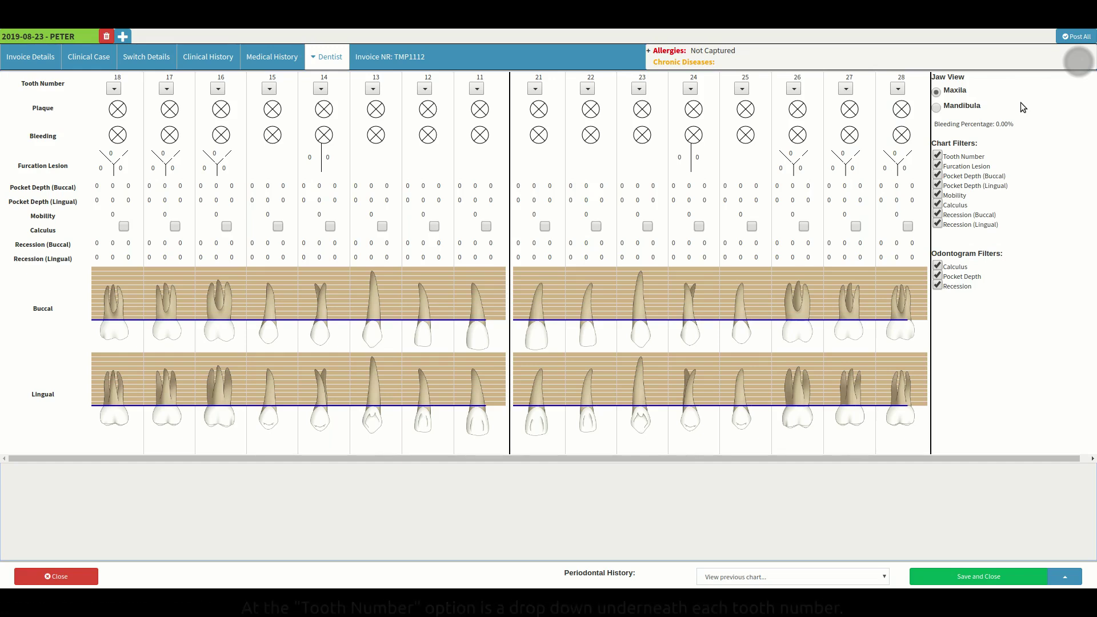
pyautogui.click(118, 89)
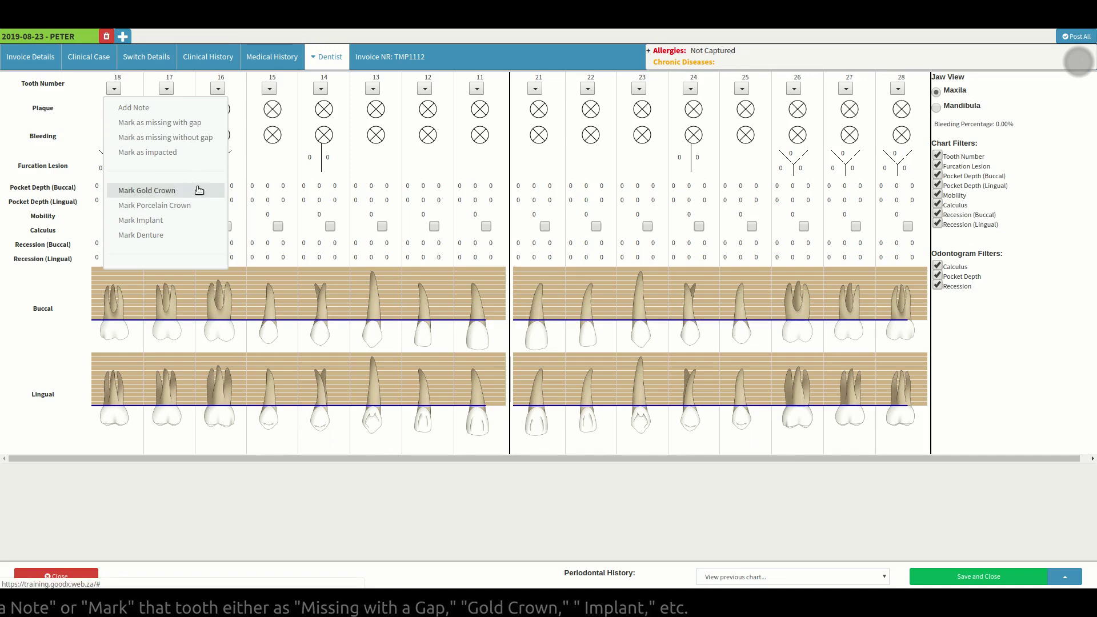
pyautogui.click(201, 138)
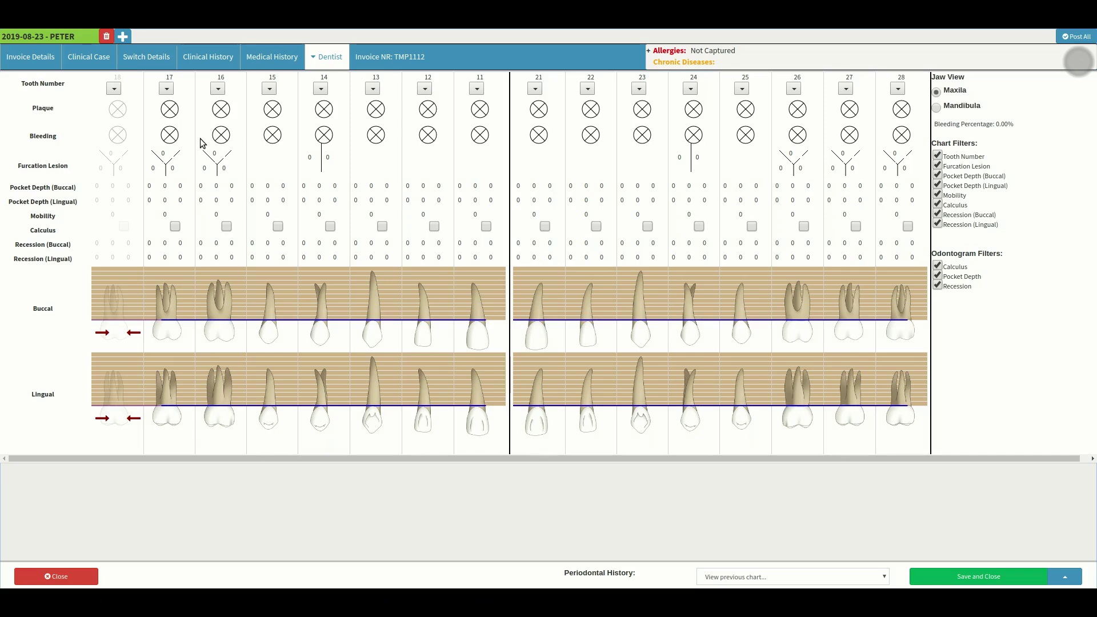
# - Mark plaque and bleeding on part of tooth 17 and enter furcation lesion 5 for tooth 16
pyautogui.click(171, 115)
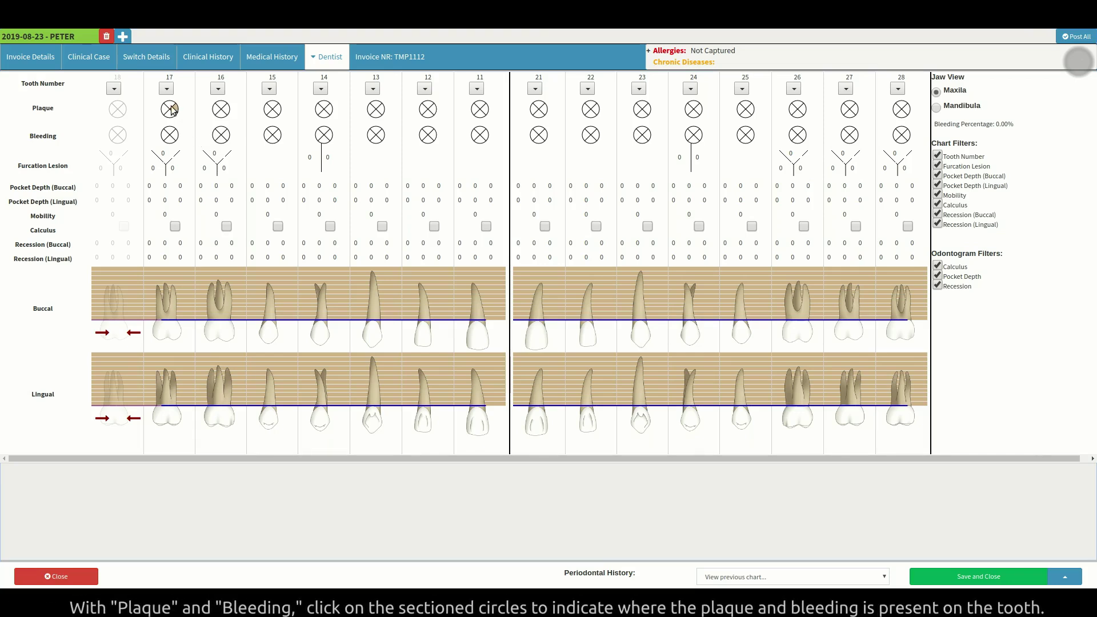
pyautogui.click(170, 140)
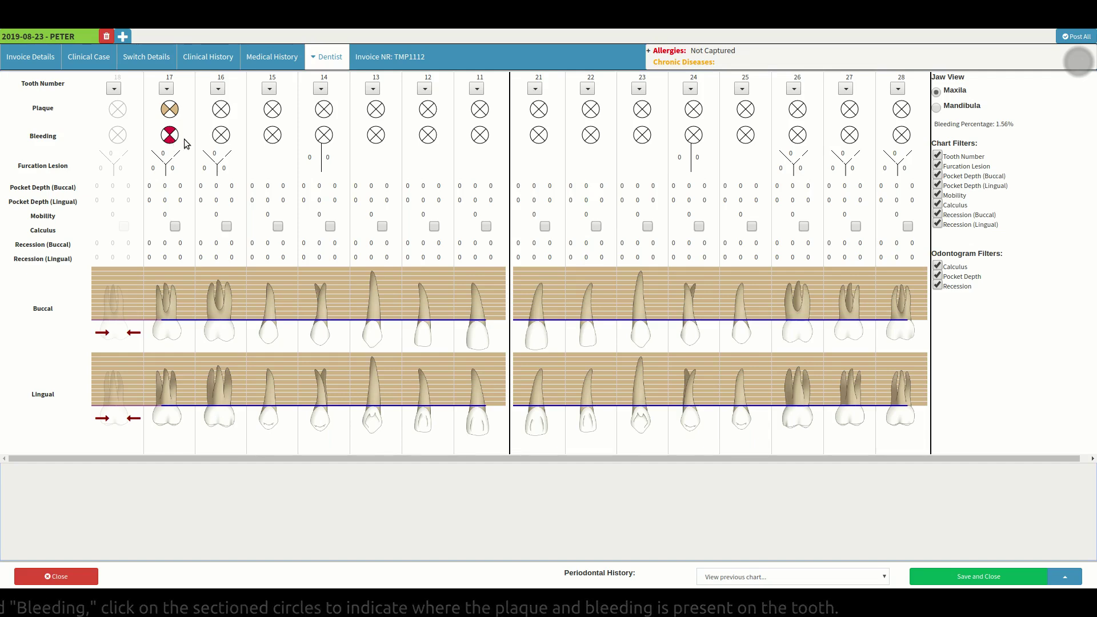
pyautogui.click(222, 153)
pyautogui.write('5')
pyautogui.press('Tab')
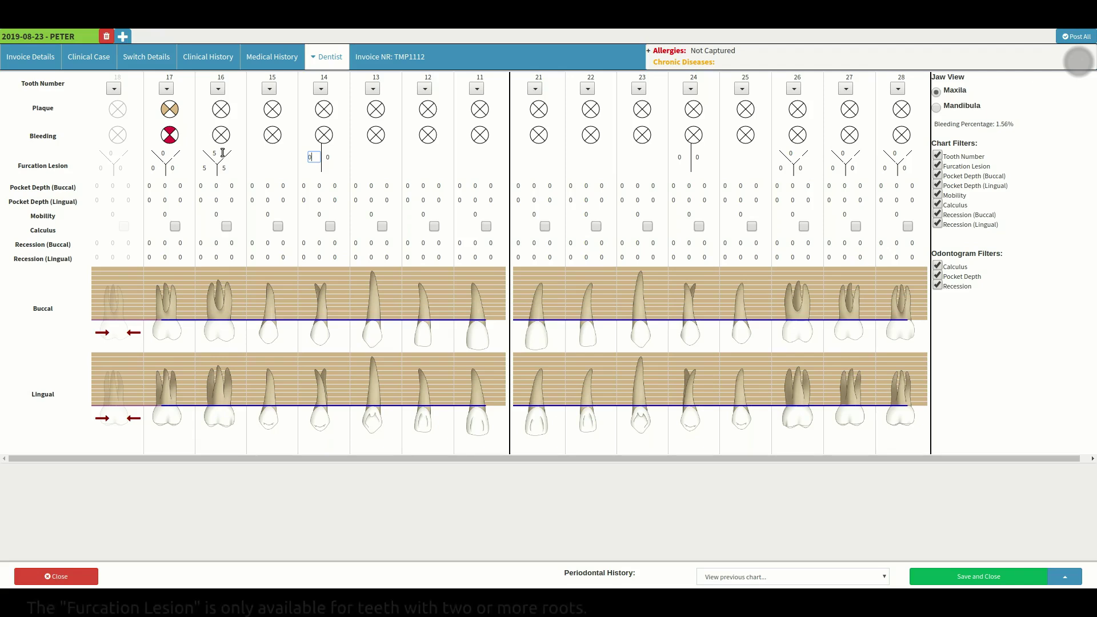
pyautogui.press('Tab')
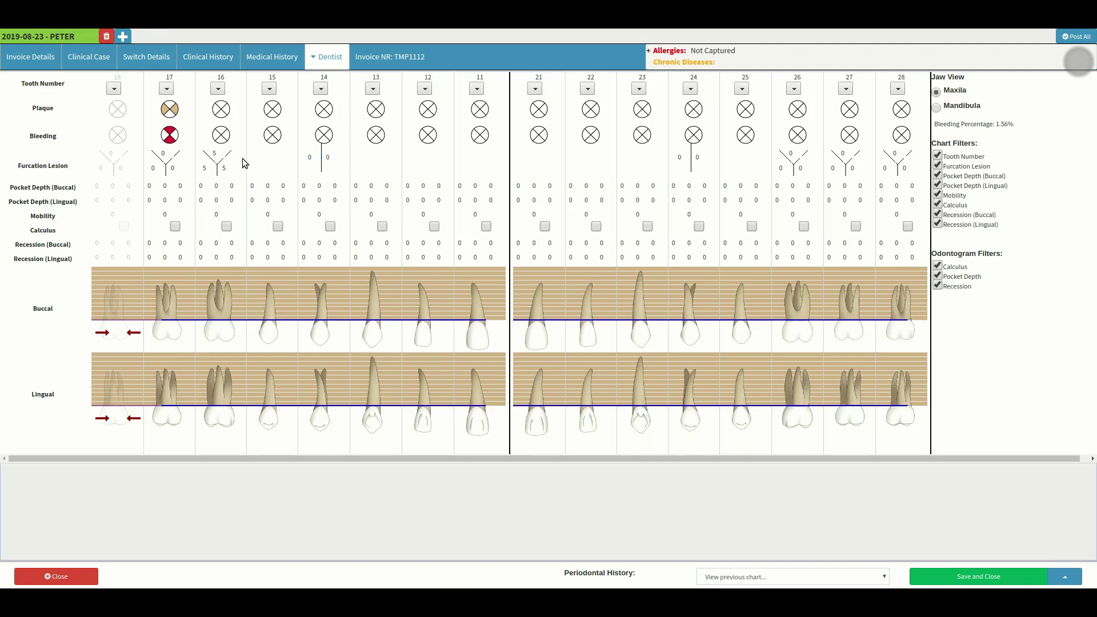
# - Enter tooth 15 pocket depths 5 5 5 buccal and 2 2 2 lingual, and tooth 14 mobility 6
pyautogui.click(252, 184)
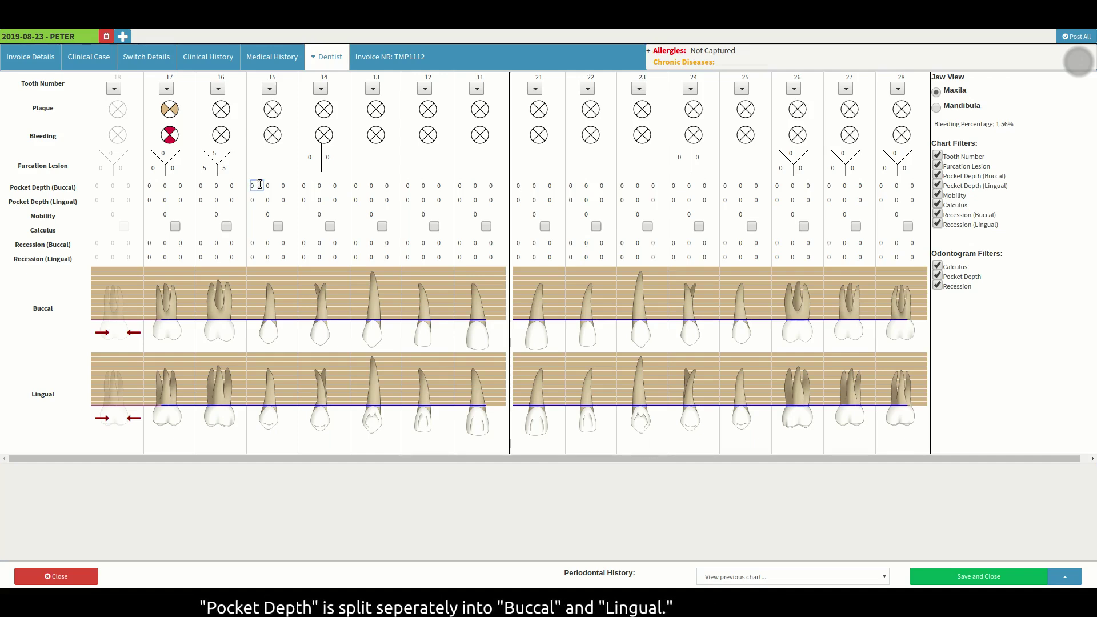
pyautogui.write('555')
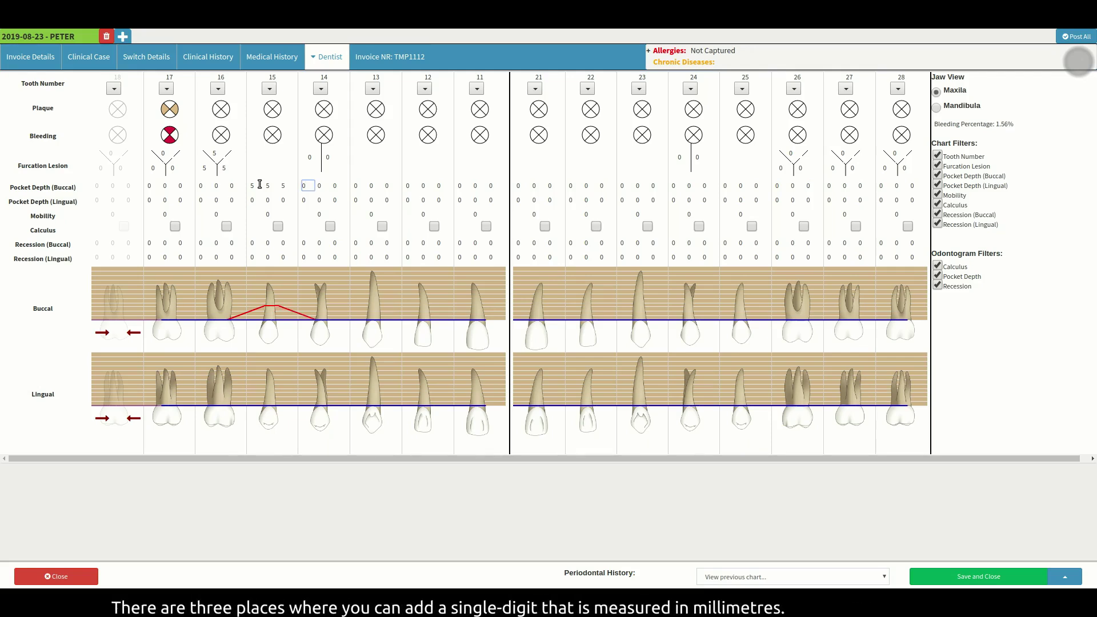
pyautogui.click(252, 201)
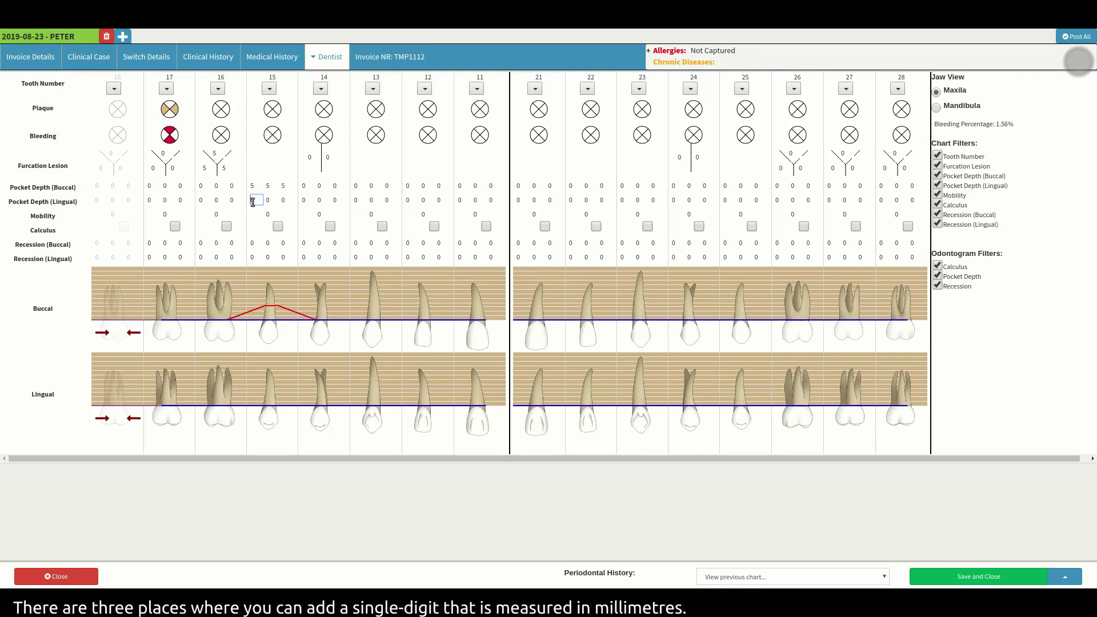
pyautogui.write('2')
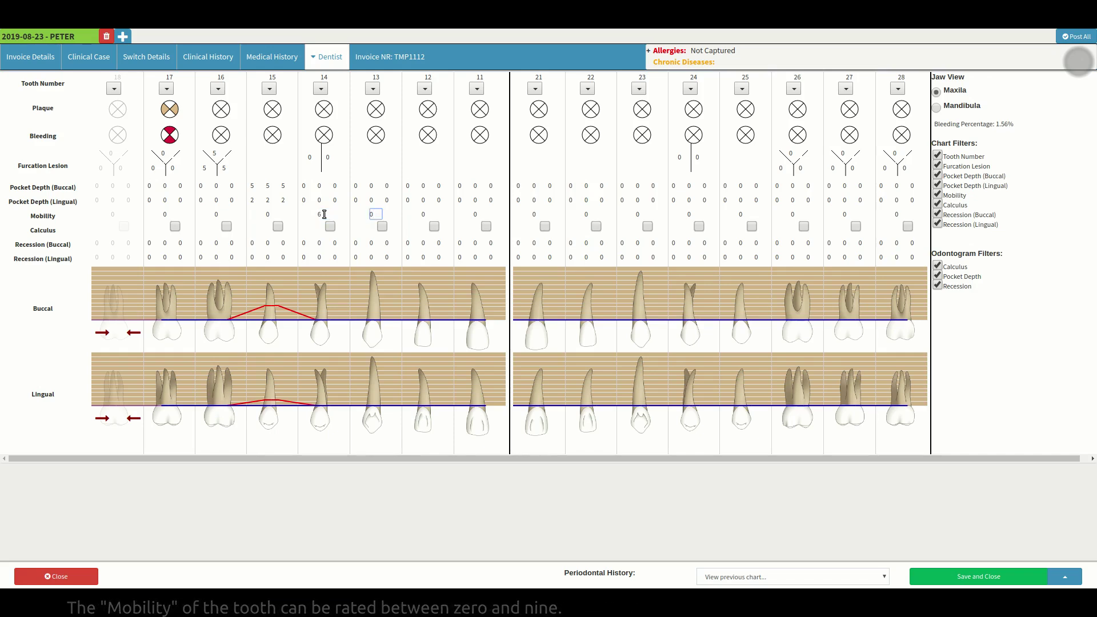
pyautogui.click(345, 216)
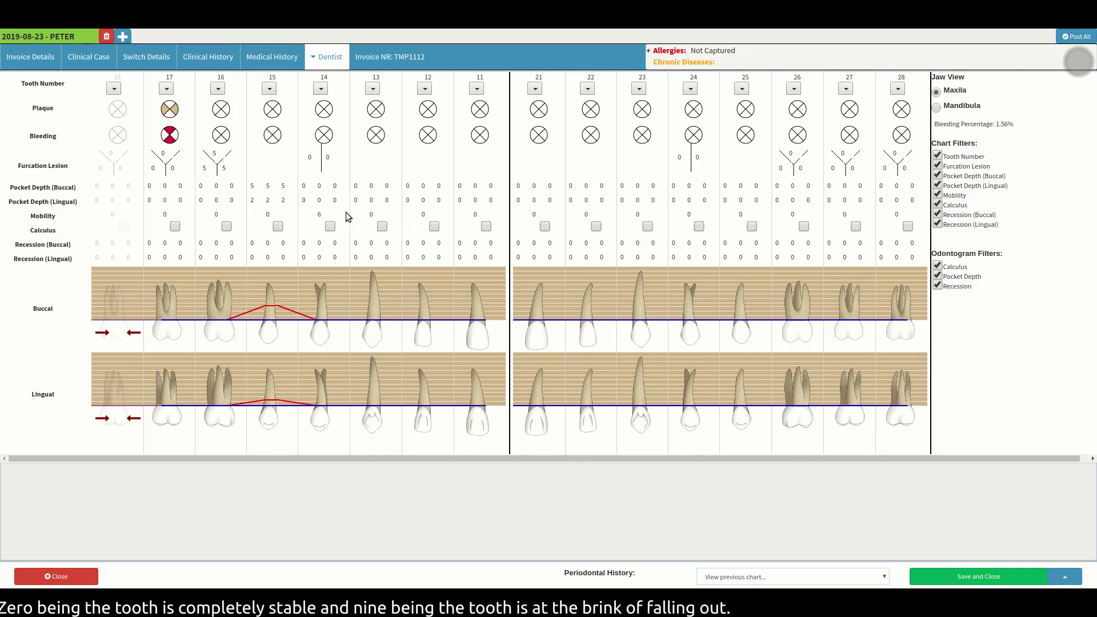
# - Tick calculus on tooth 13 and enter tooth 12 recession 4 4 4 buccal, 1 1 1 lingual
pyautogui.click(383, 226)
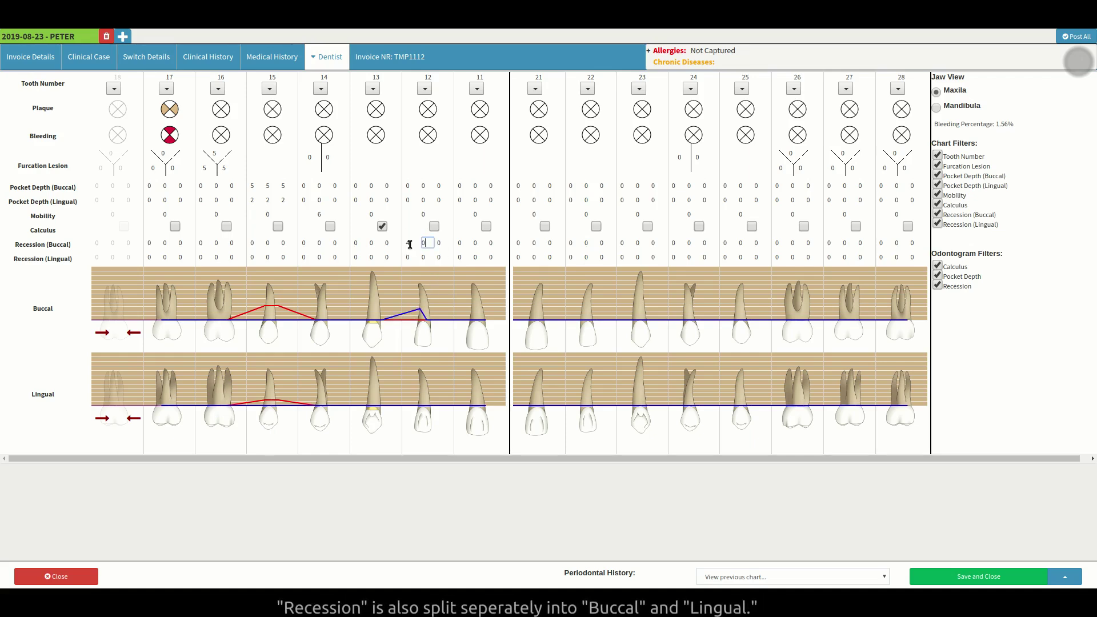
pyautogui.write('4')
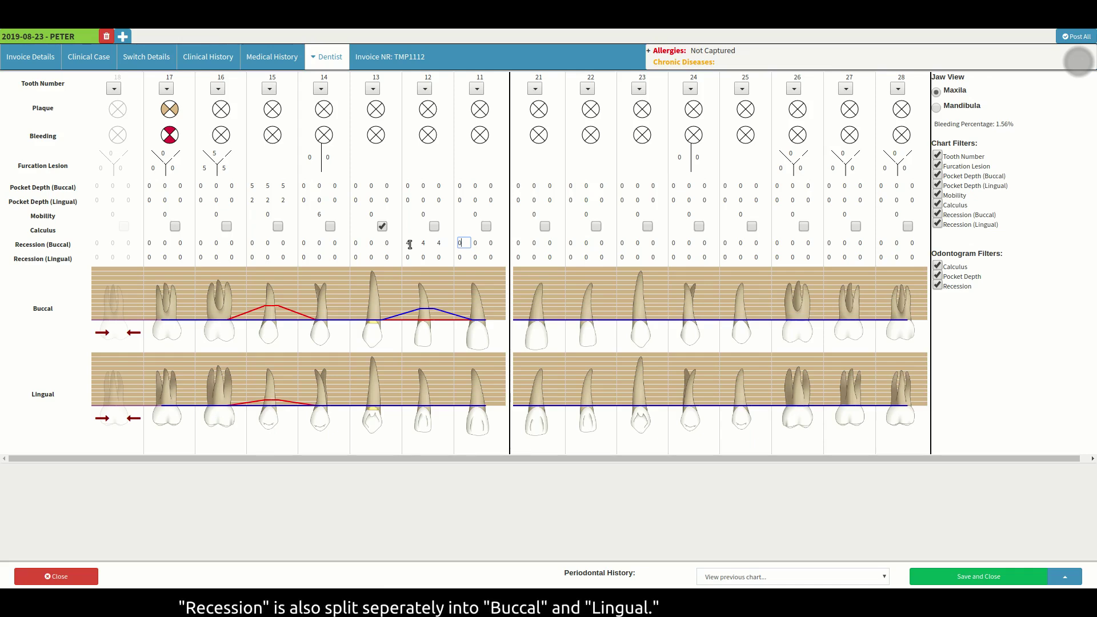
pyautogui.write('11')
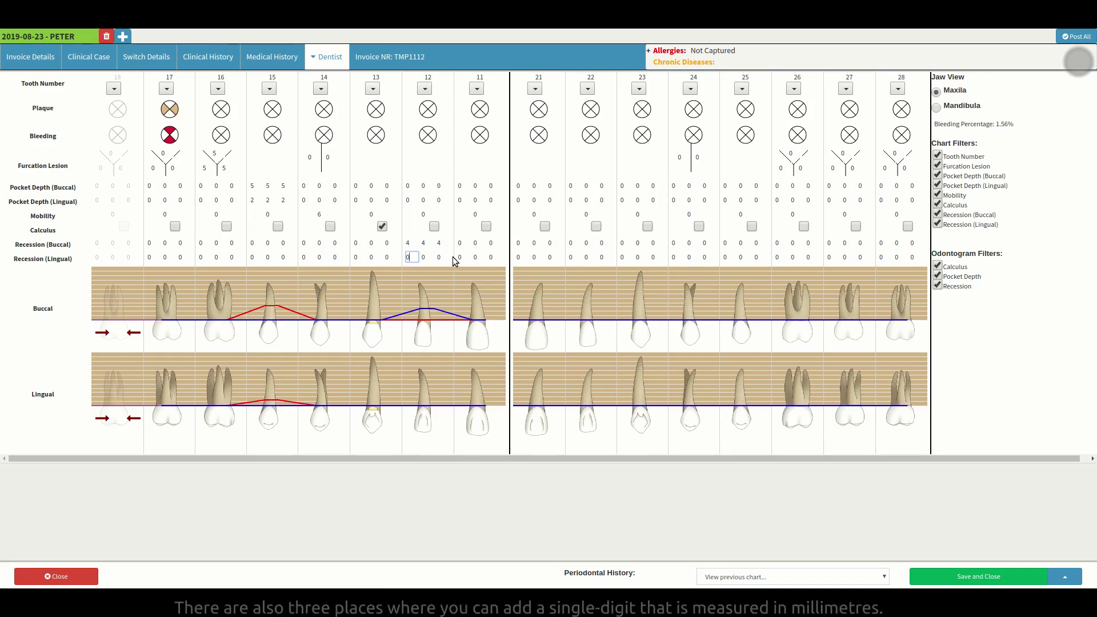
pyautogui.write('1')
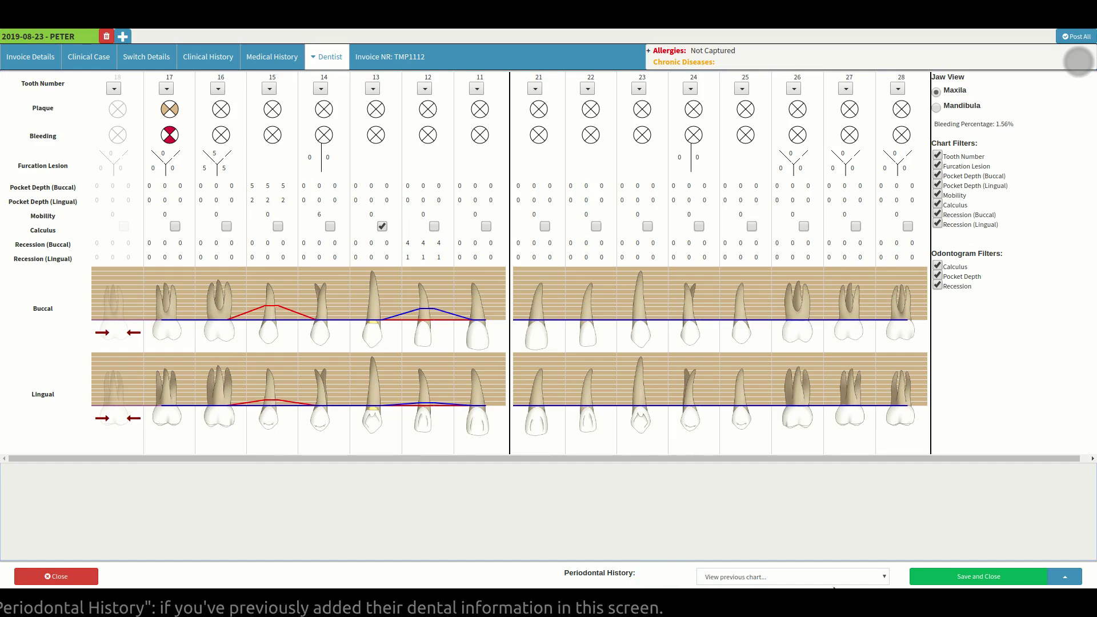
# - Save and close the periodontal chart, returning to the diary's 11:30 consultation
pyautogui.click(884, 576)
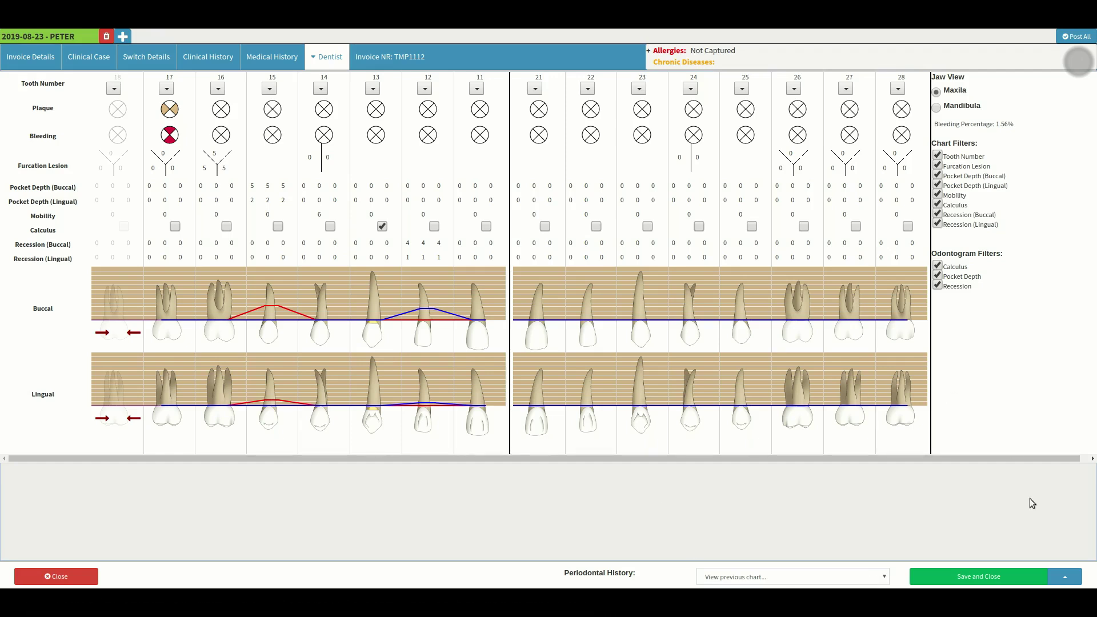
pyautogui.click(1027, 577)
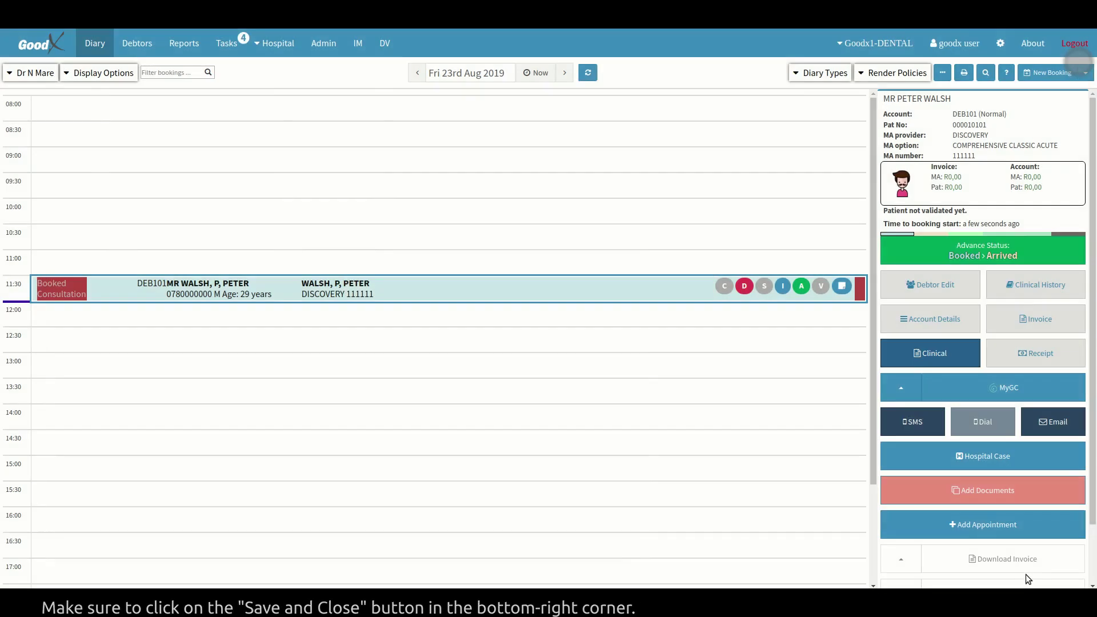